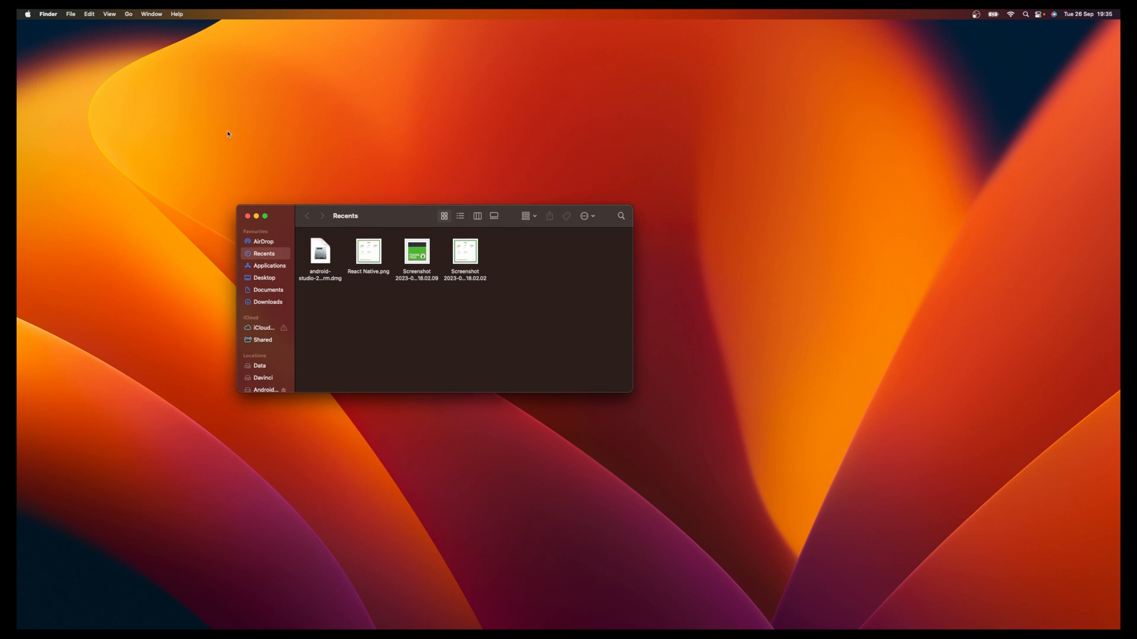
Install Android Studio from its disk image into Applications, replacing the existing copy, and close the installer window.
click(328, 258)
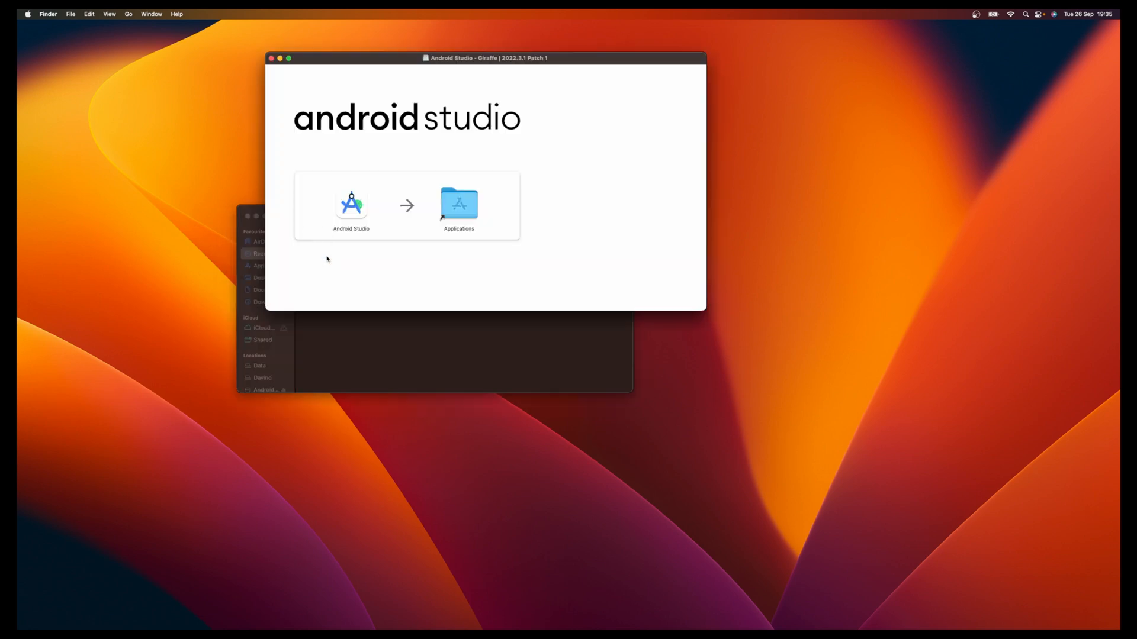
click(348, 209)
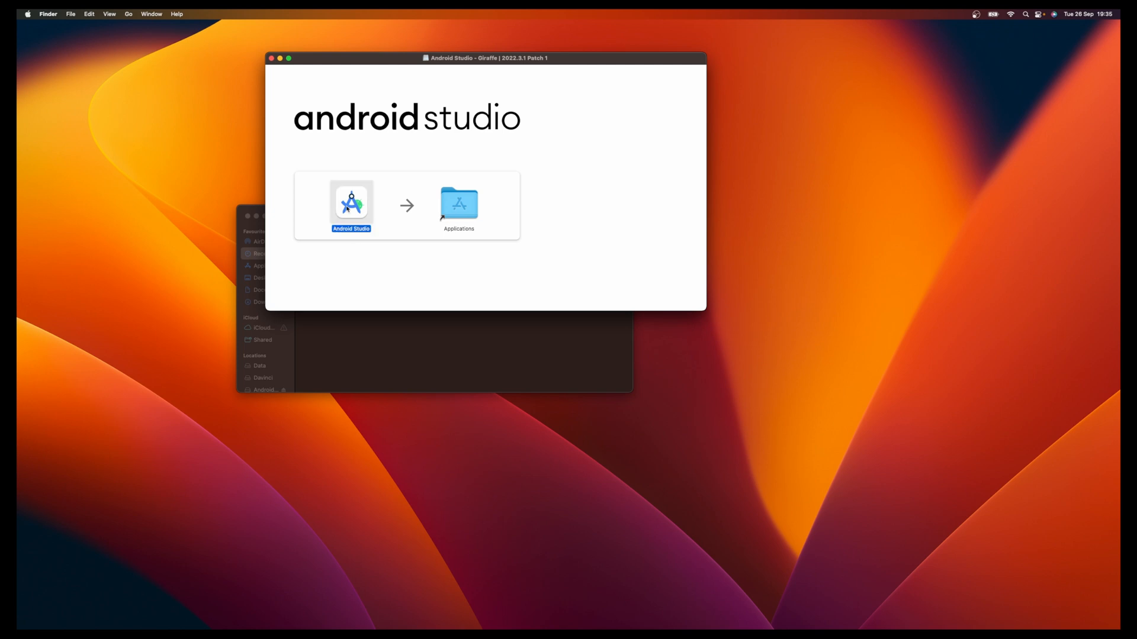
drag(347, 209, 474, 206)
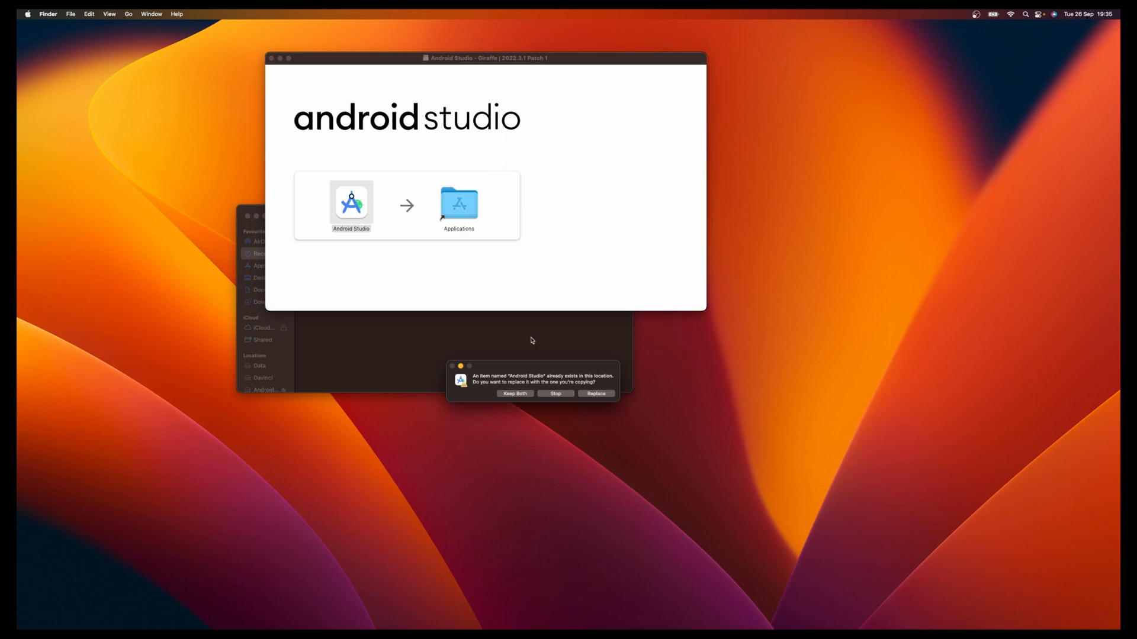
click(591, 394)
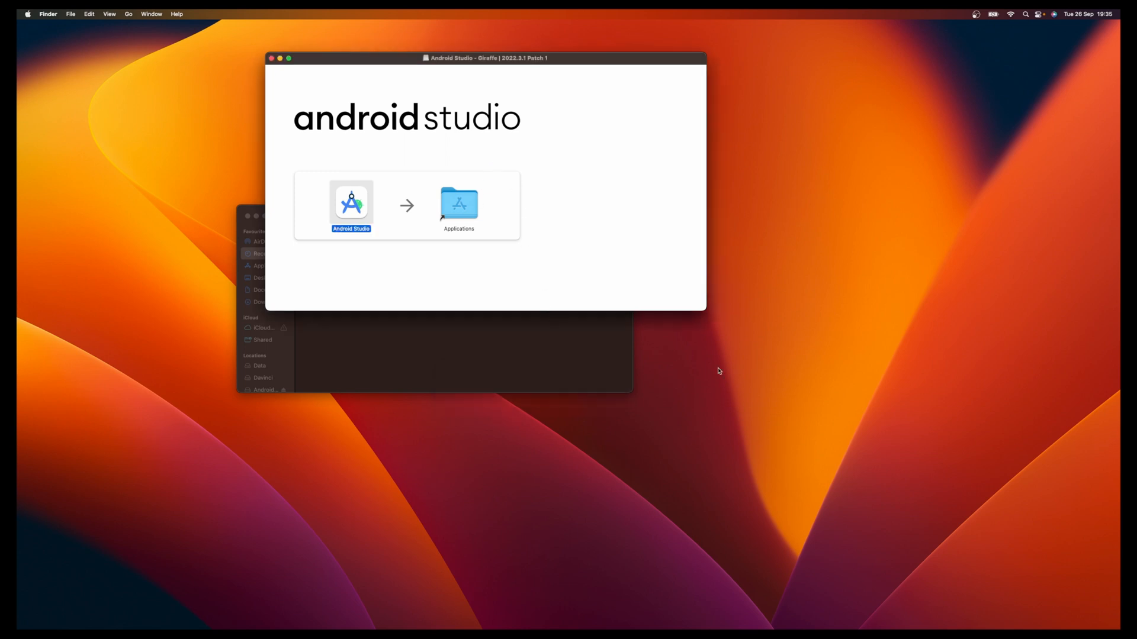
click(271, 58)
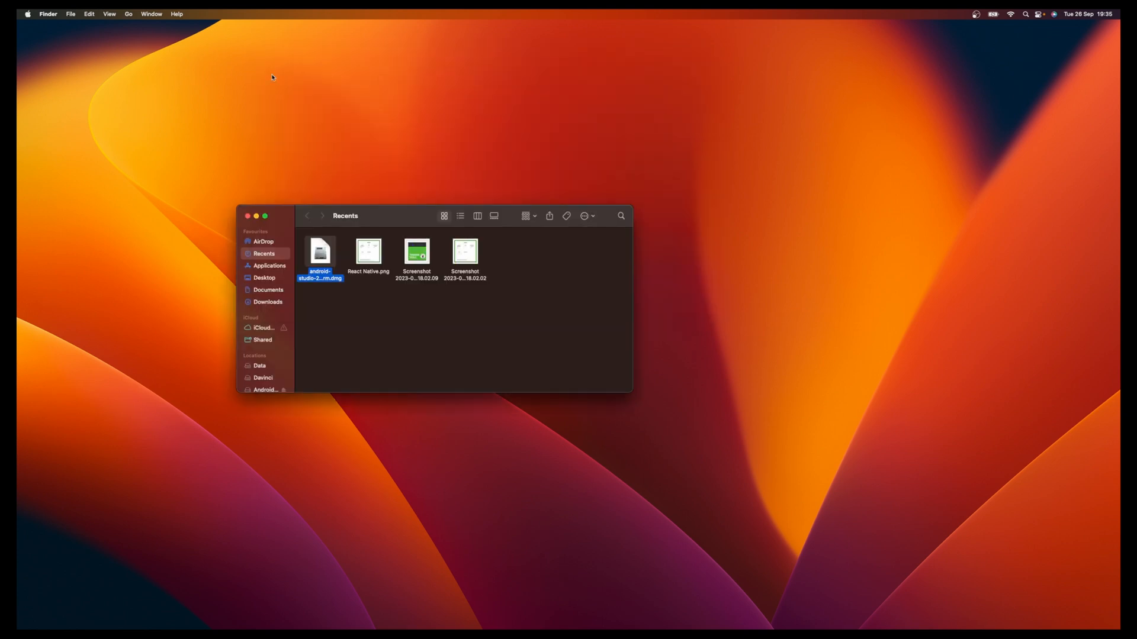
Search the Mac for "android", launch Android Studio and allow the downloaded app to open.
click(269, 161)
key(super+space)
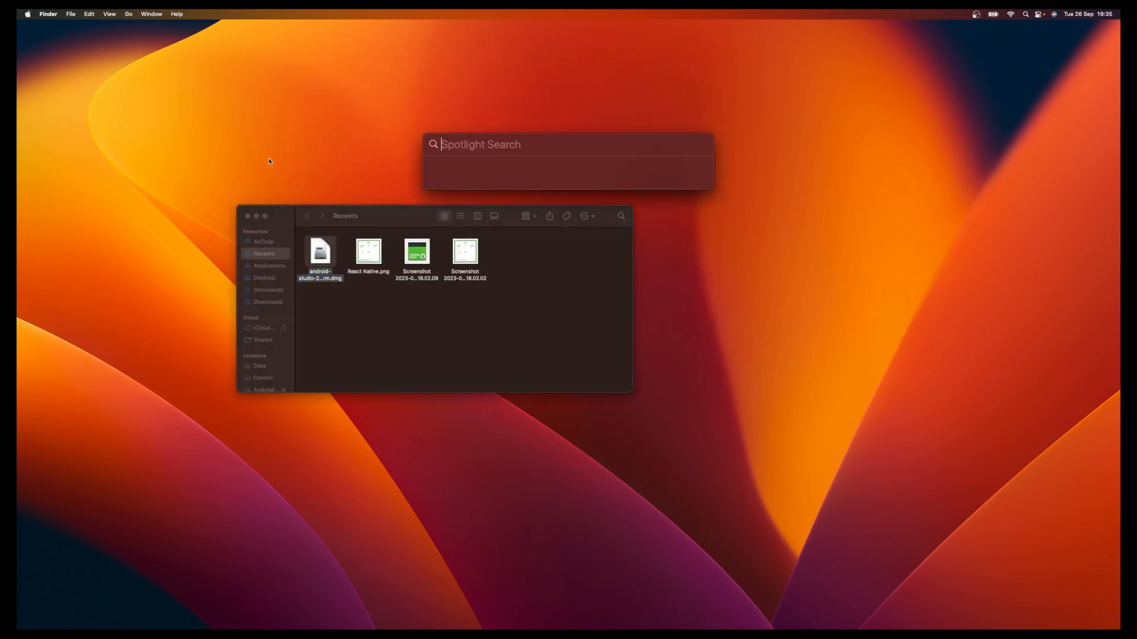
text(android)
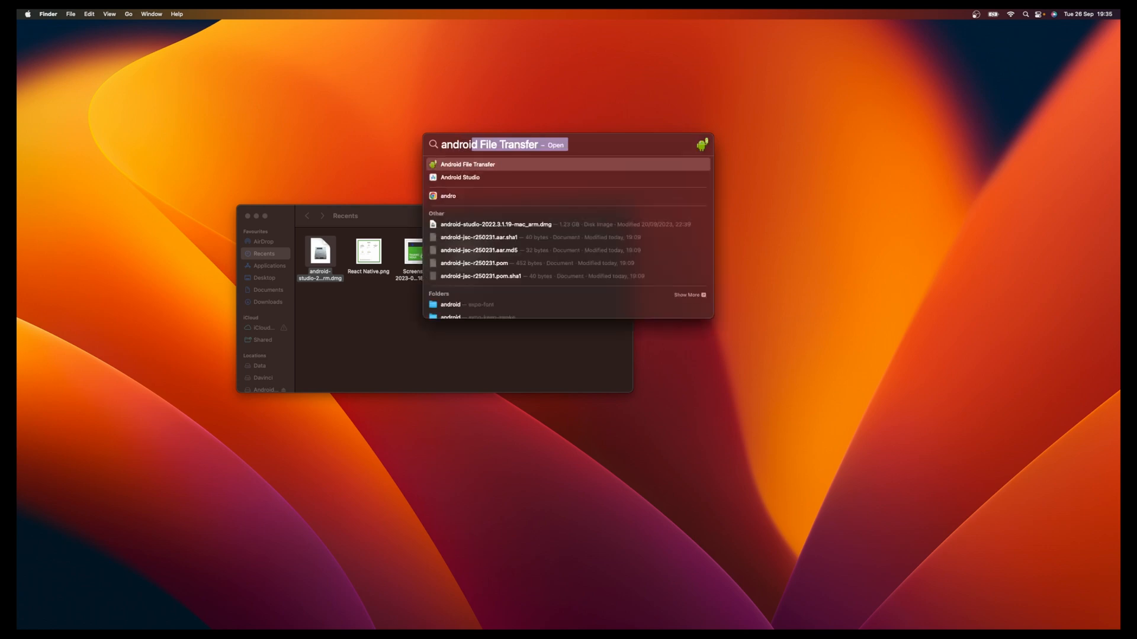
double_click(447, 180)
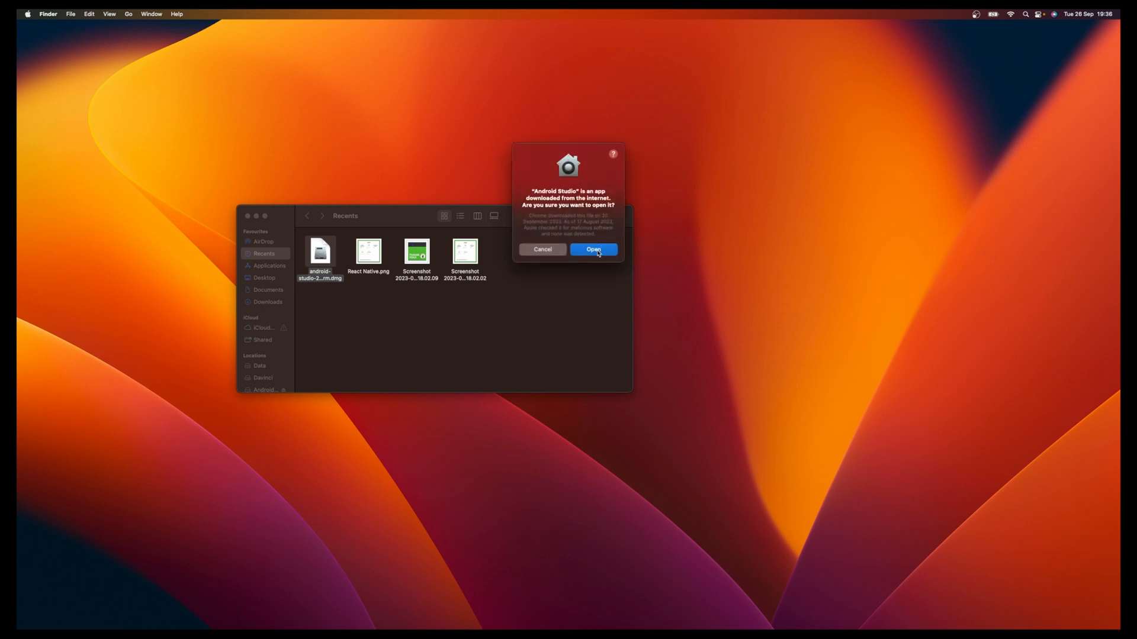
click(593, 249)
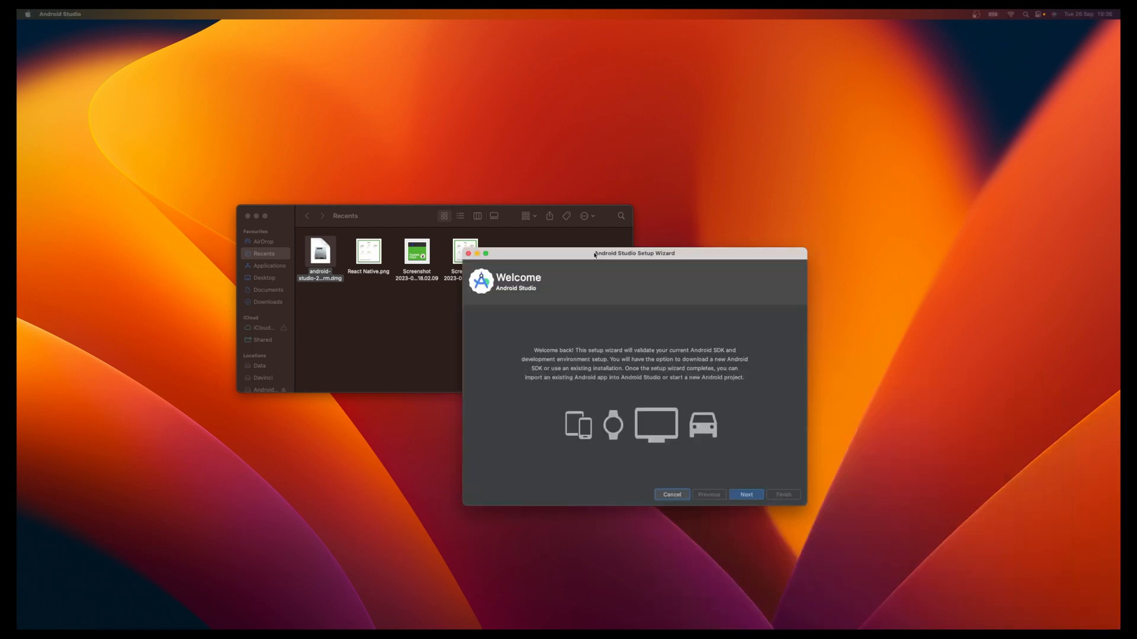
Close the Finder window, widen the Android Studio Setup Wizard window on both sides and reposition it on the desktop.
click(288, 231)
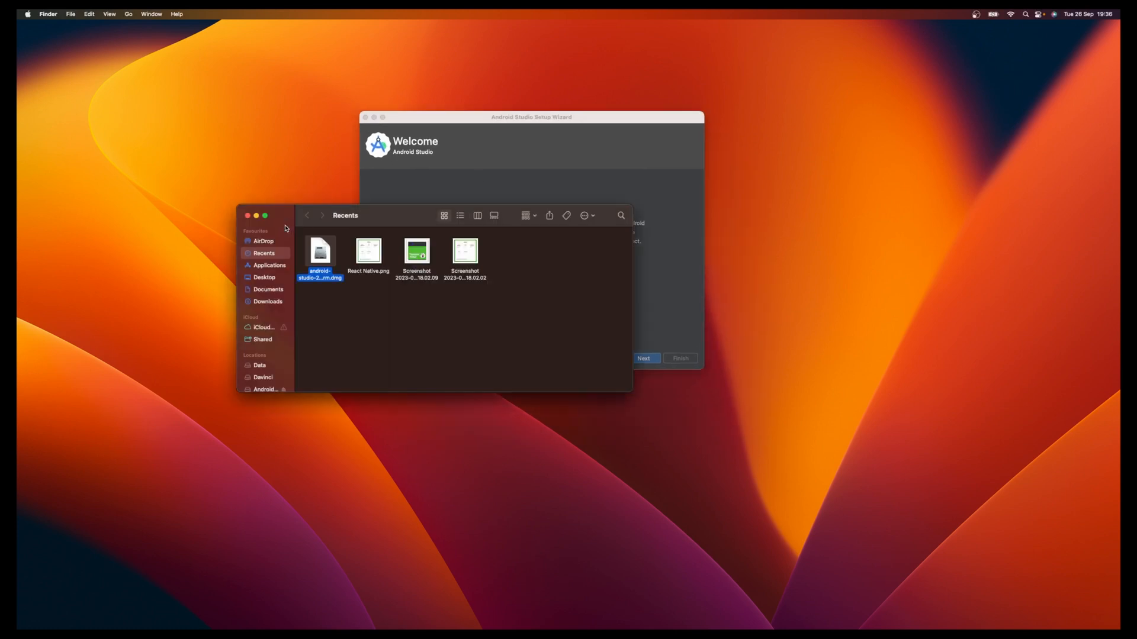
click(247, 216)
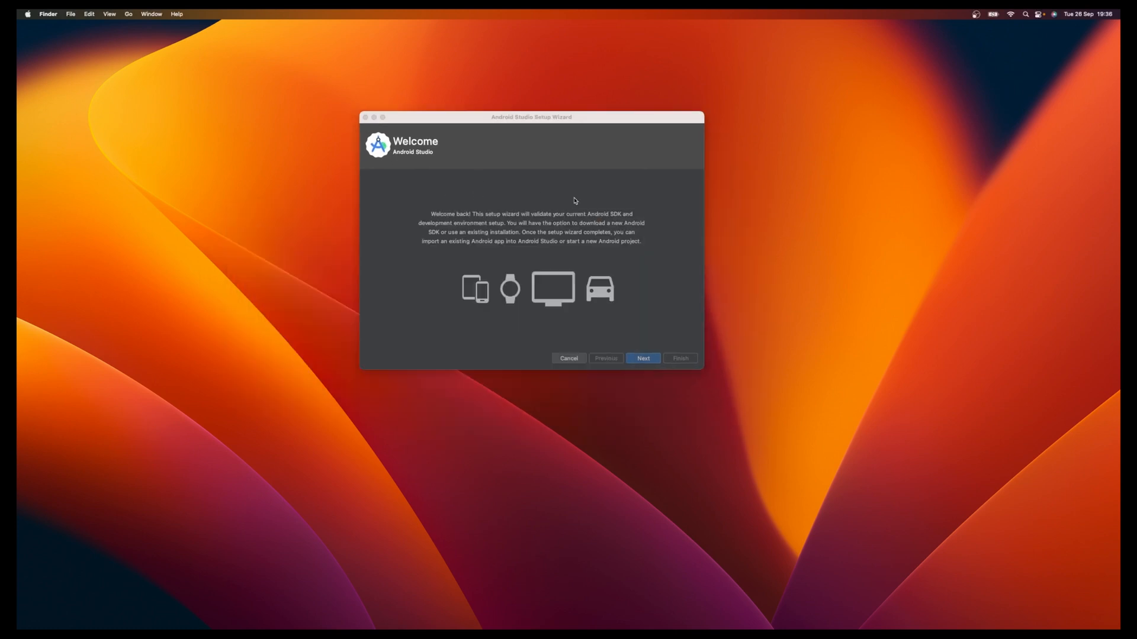
click(516, 118)
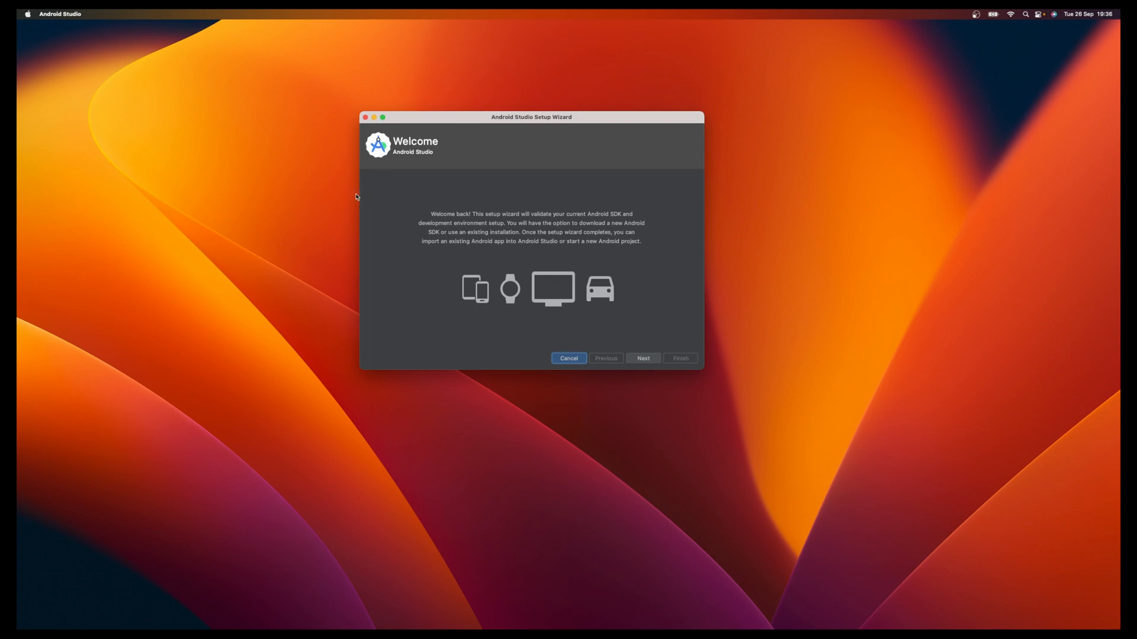
drag(359, 194, 25, 169)
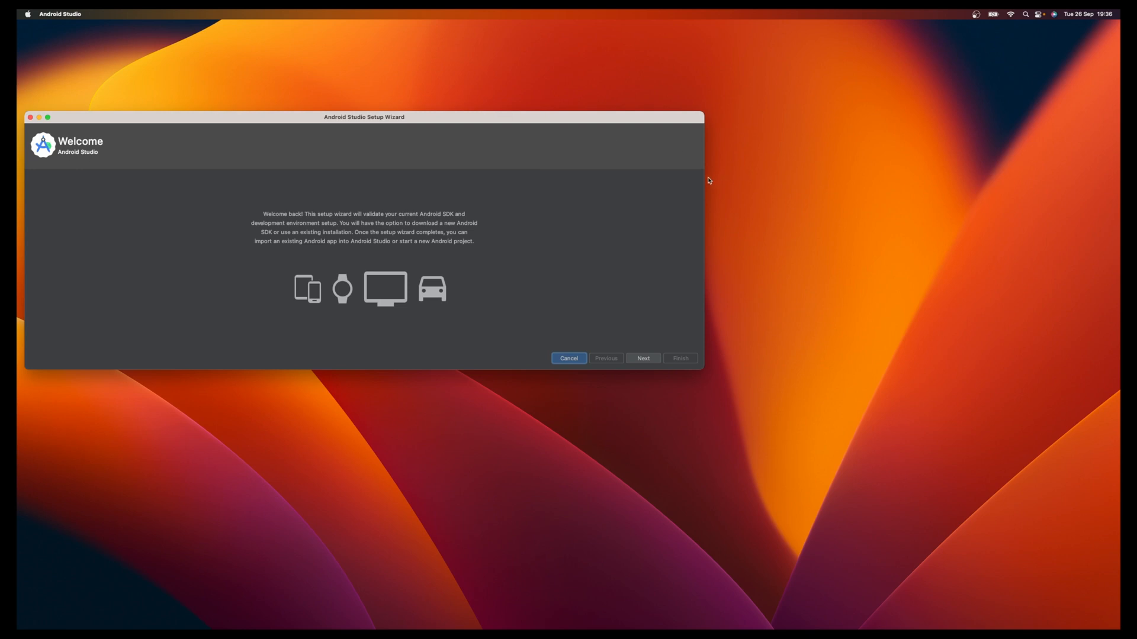
drag(705, 179, 890, 157)
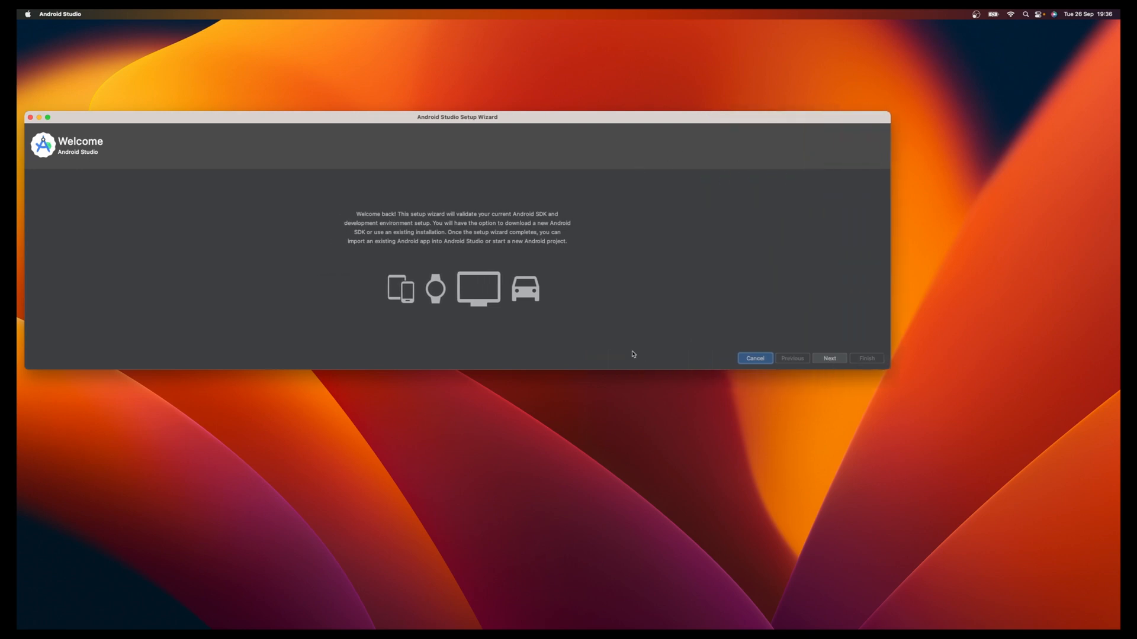
drag(558, 370, 605, 456)
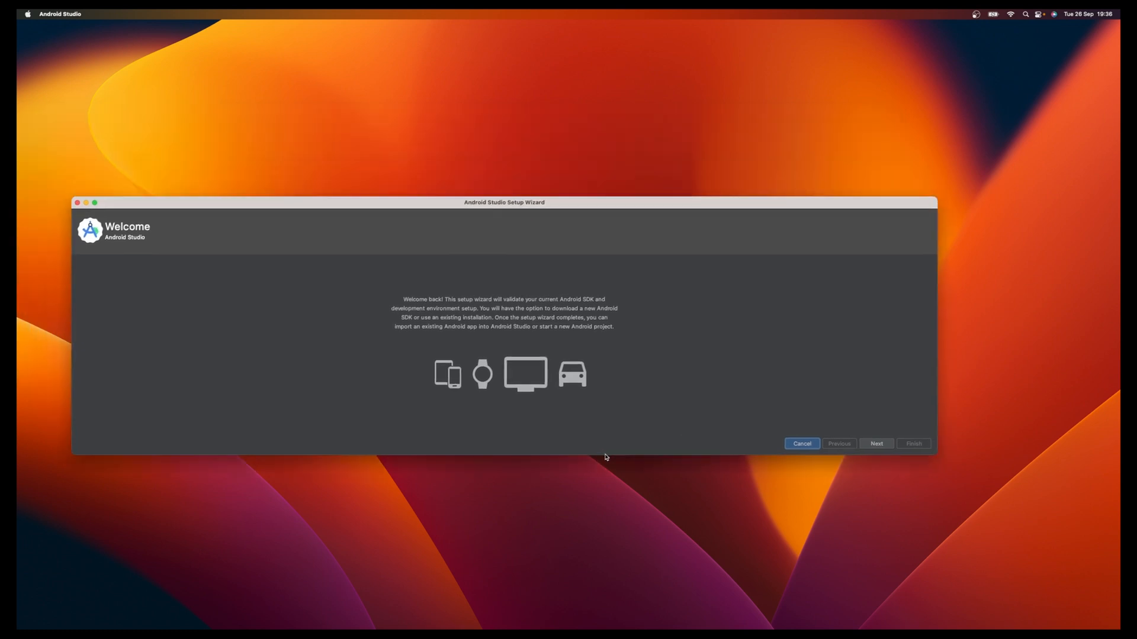
Complete the Setup Wizard with the Standard install type and Darcula theme, downloading the SDK components.
click(874, 446)
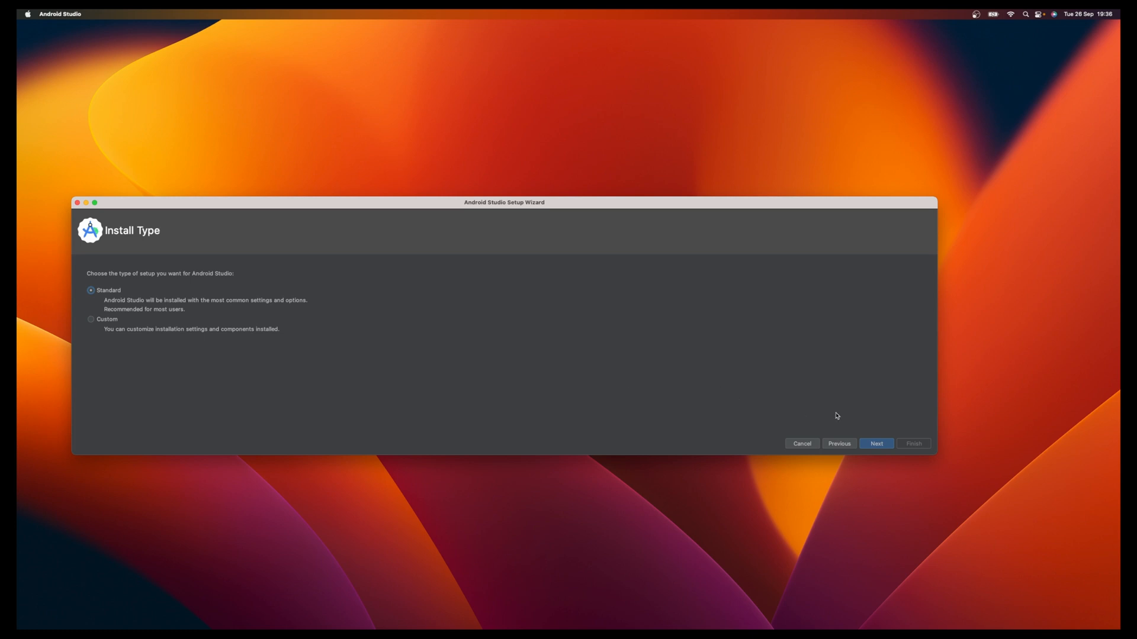
click(877, 444)
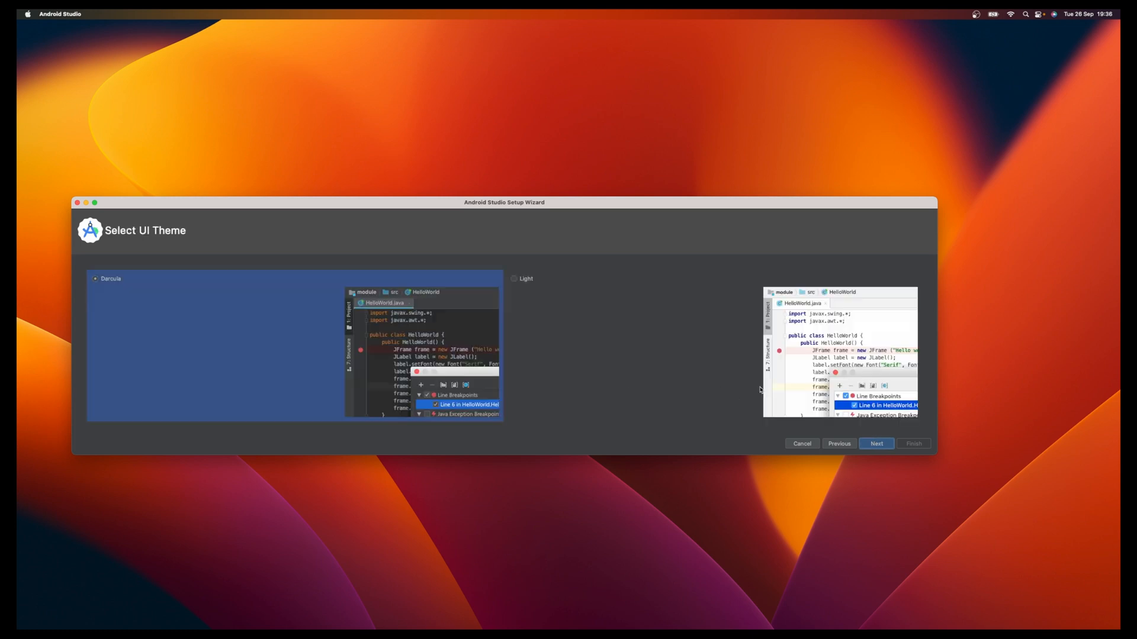
click(875, 444)
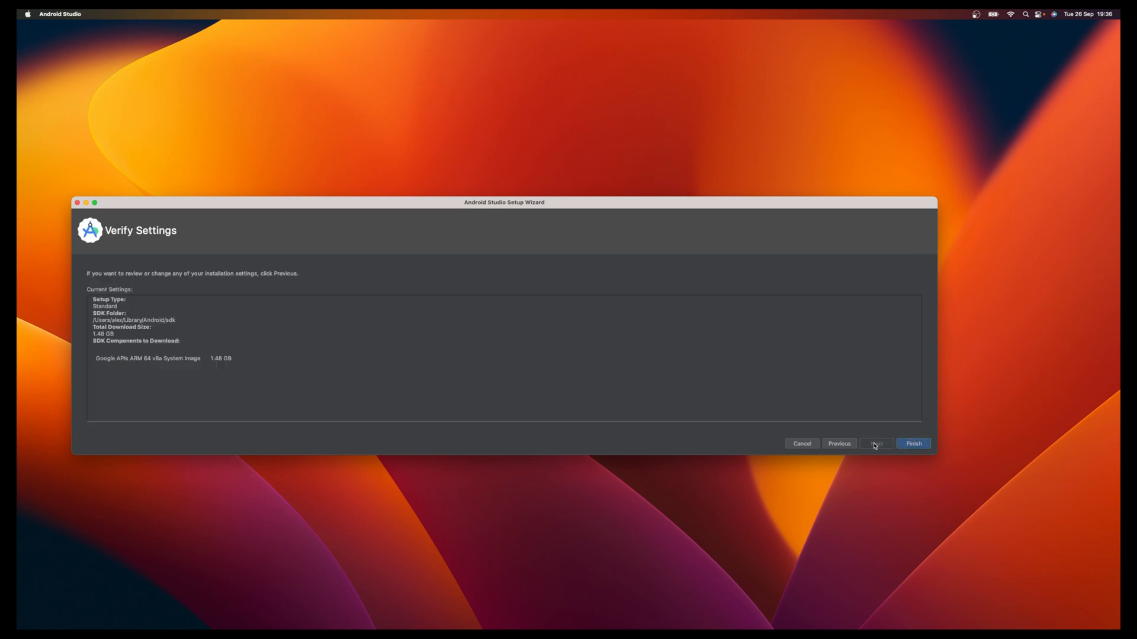
click(911, 445)
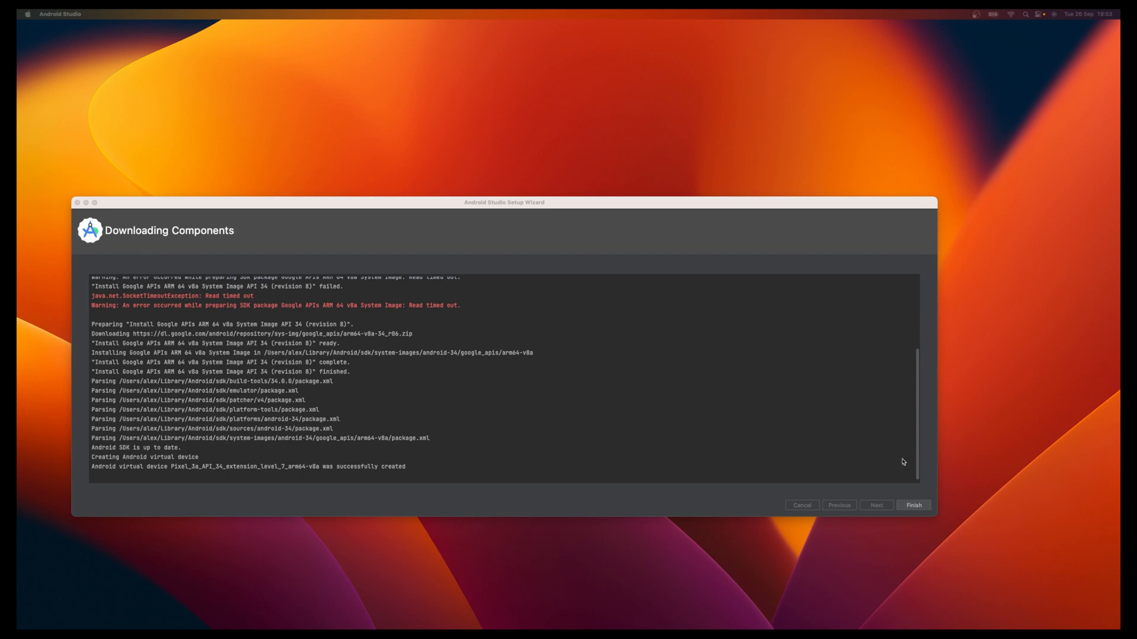
click(903, 507)
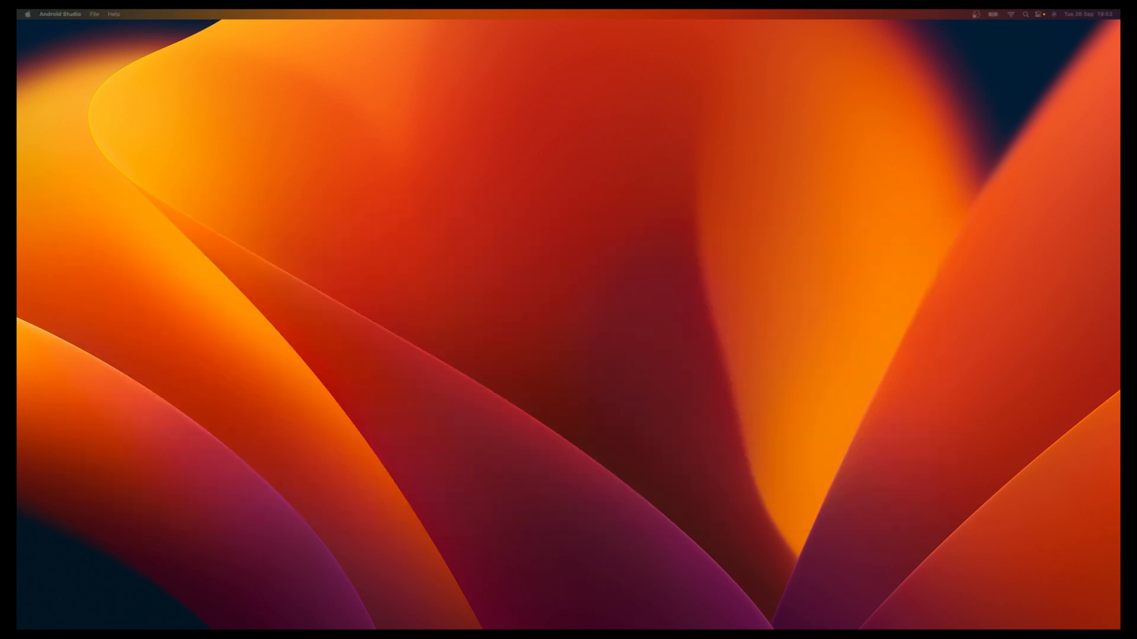
Reposition the welcome window, look through its Plugins and Learn pages, and return to Projects.
drag(1120, 516, 435, 129)
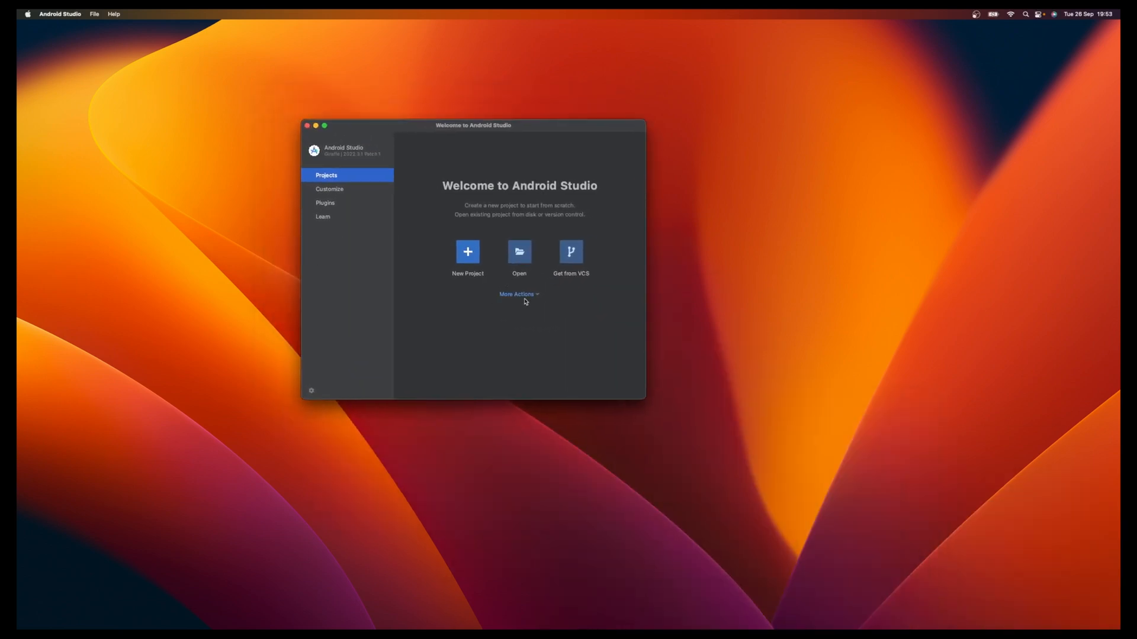
click(331, 204)
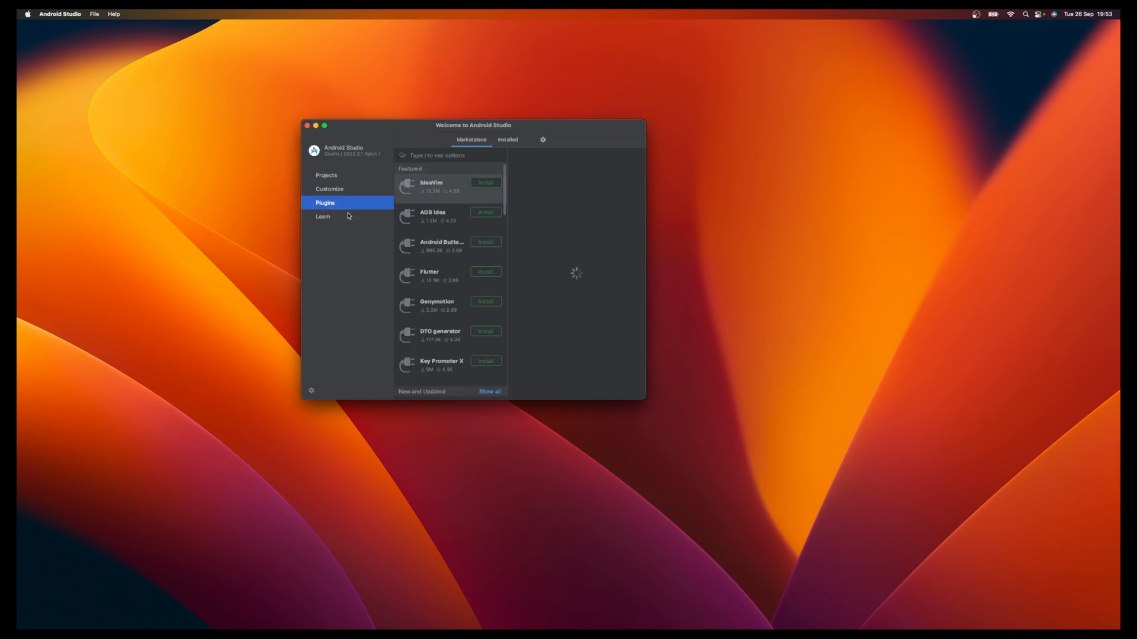
click(336, 220)
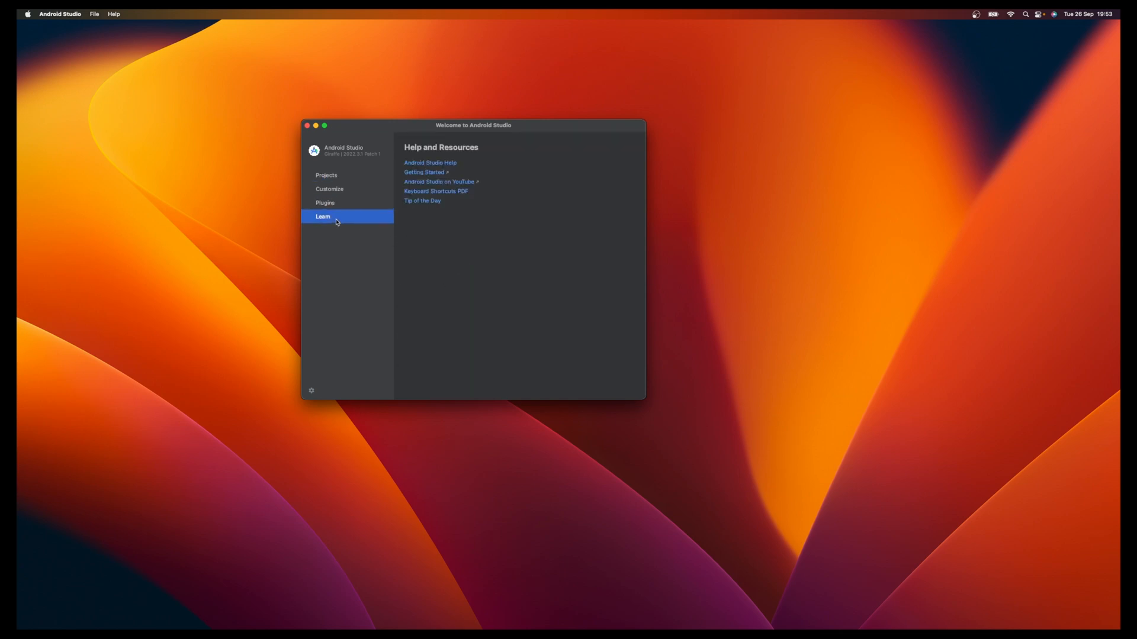
click(325, 175)
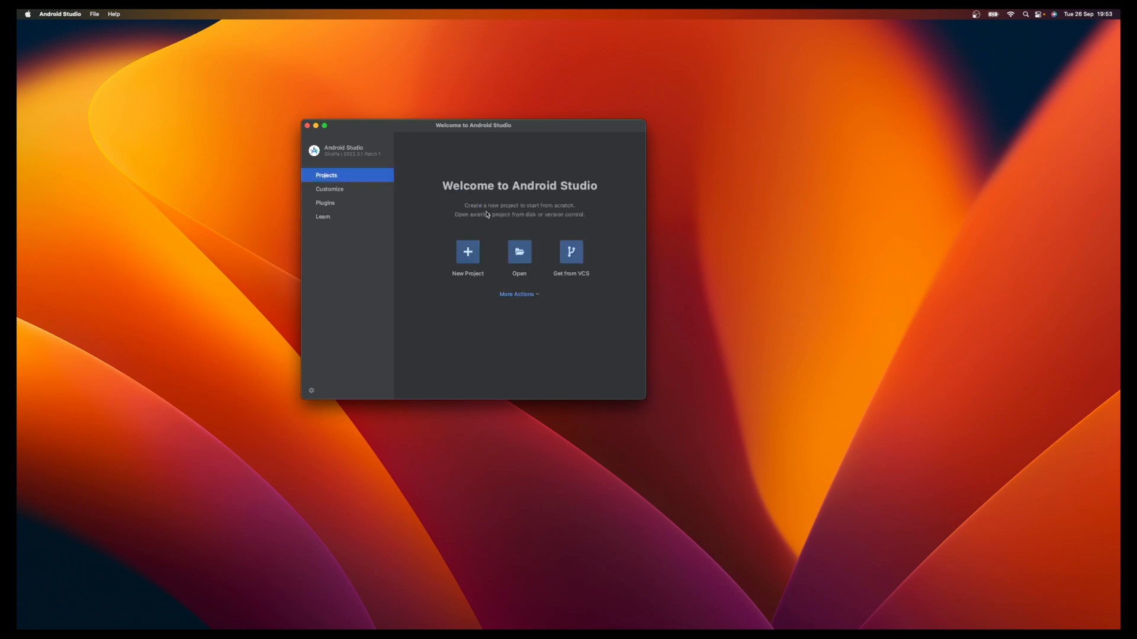
Open the Virtual Device Manager and start the Pixel_3a_API_34_extension_level_7_arm64-v8a virtual device.
click(537, 296)
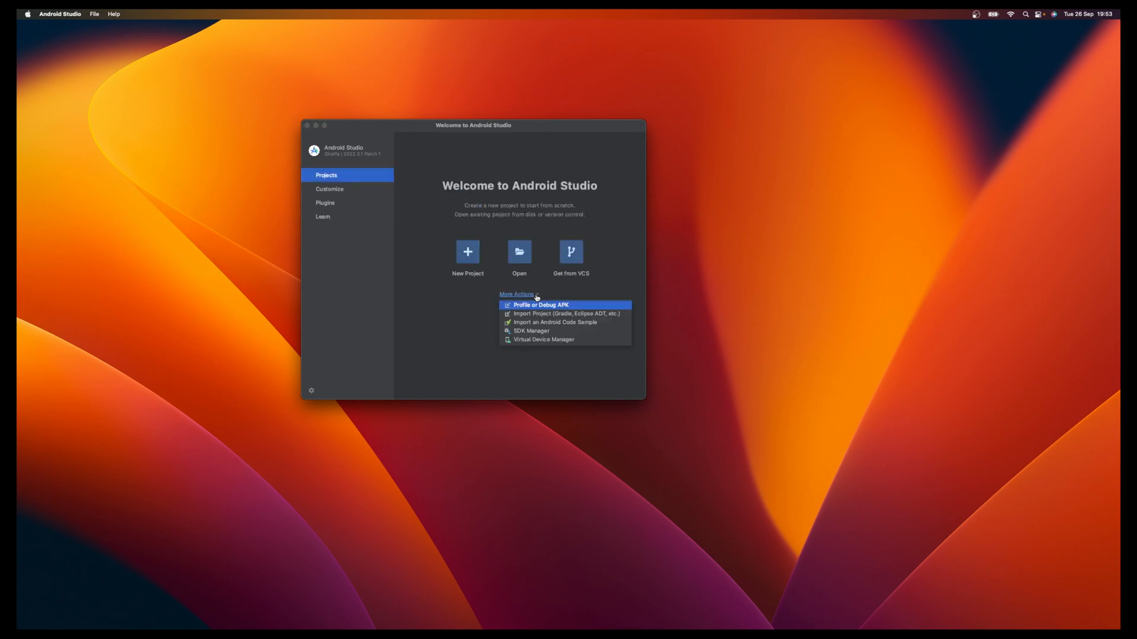
click(539, 339)
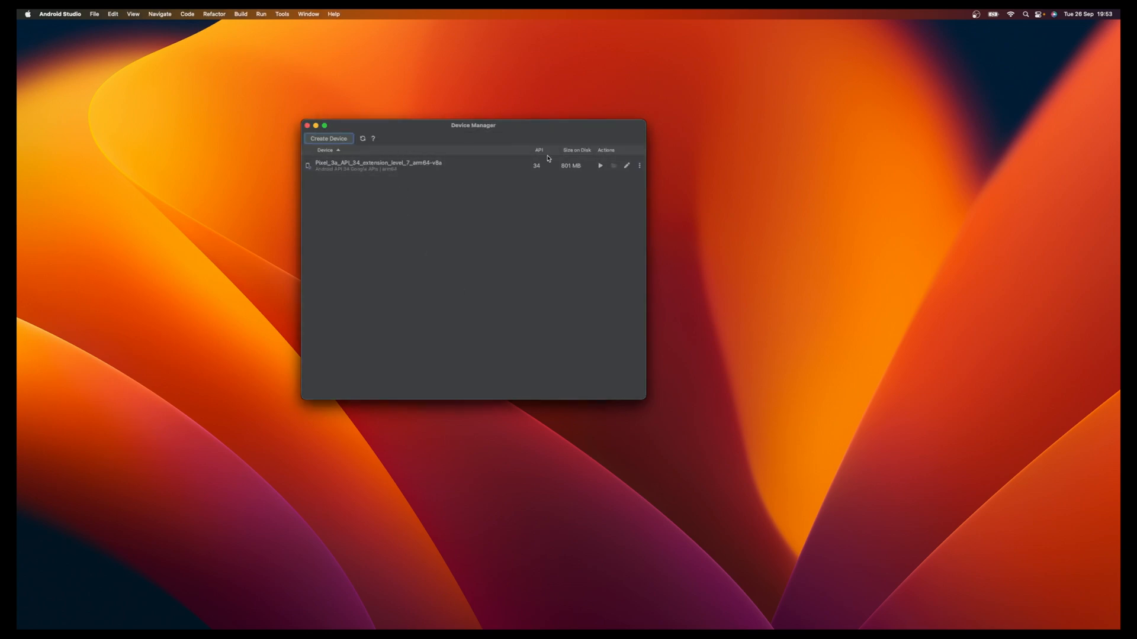
click(600, 167)
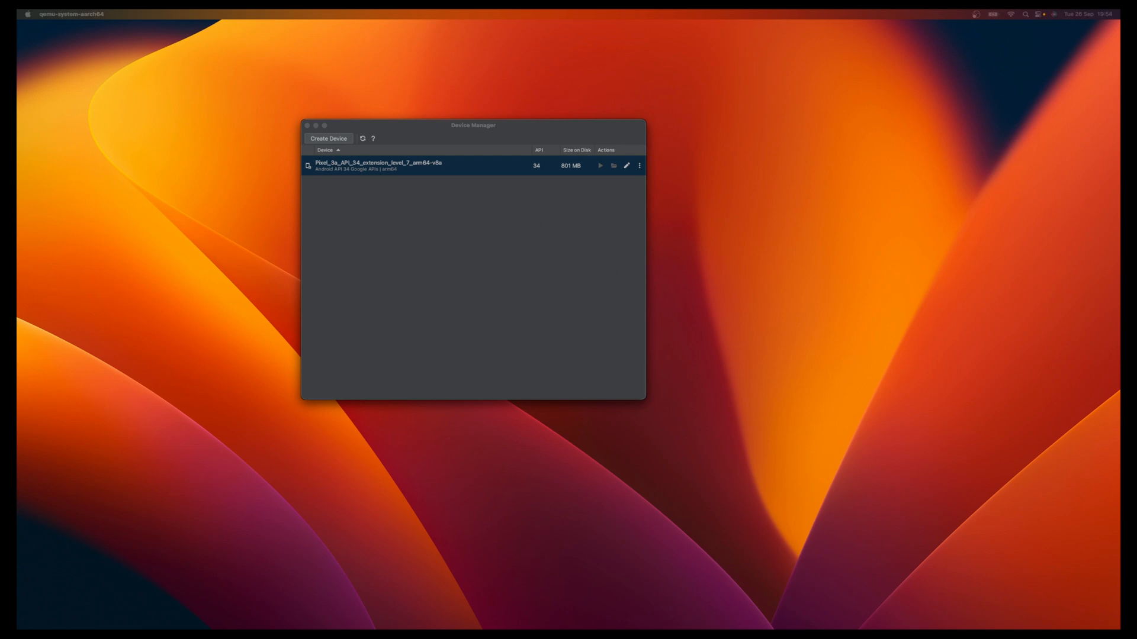
Move the emulator clear of the Device Manager, and close the Device Manager and Android Studio welcome windows.
drag(782, 203, 131, 109)
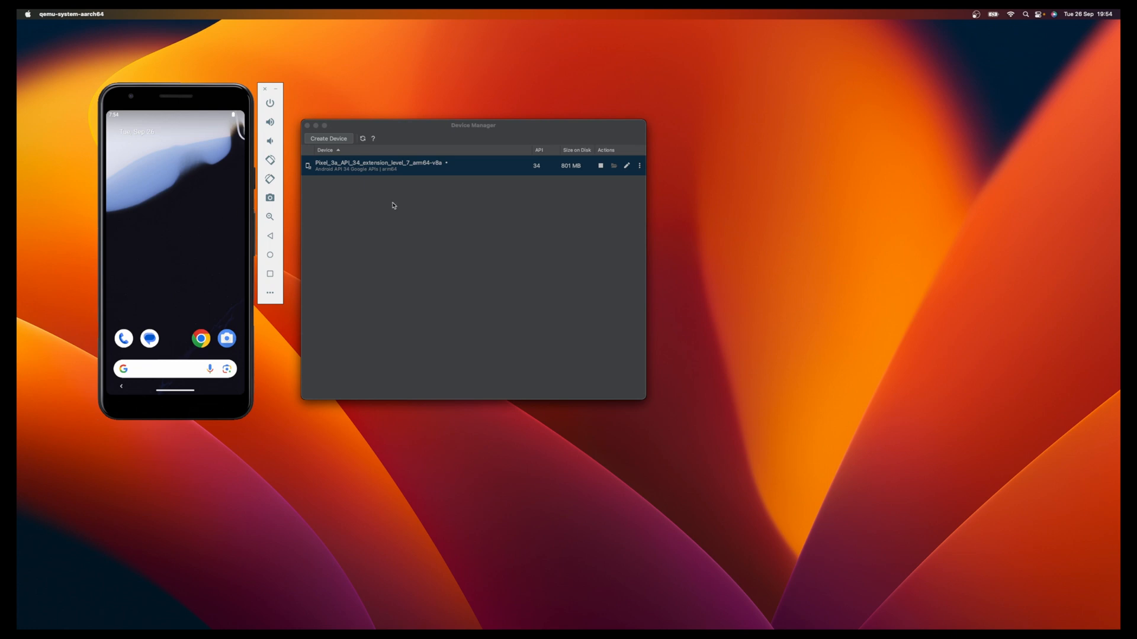
click(307, 126)
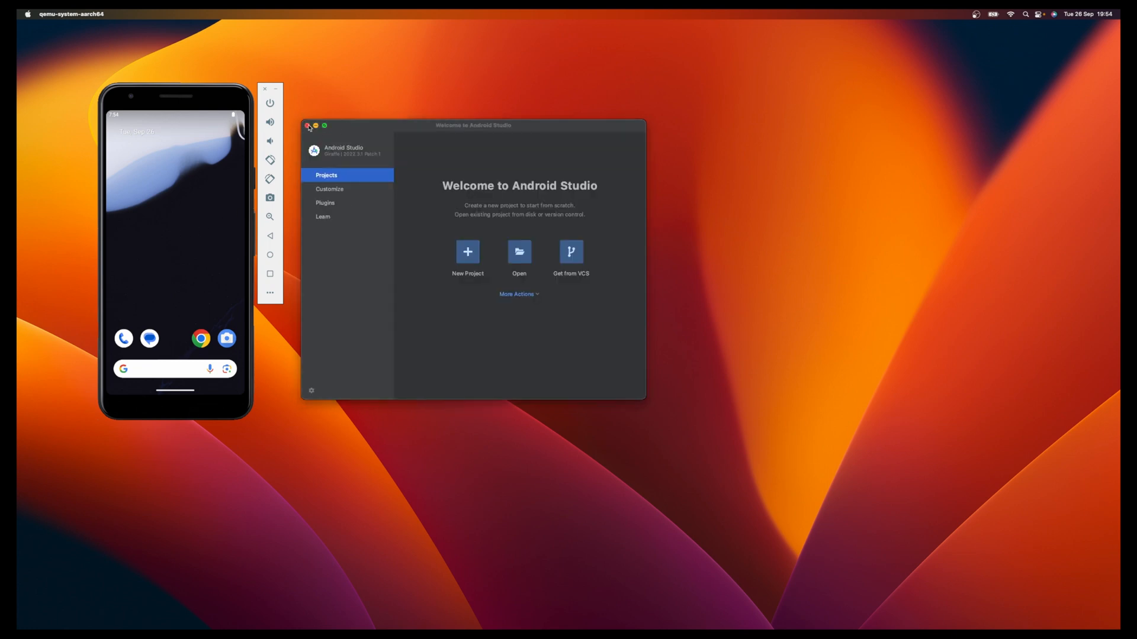
click(307, 126)
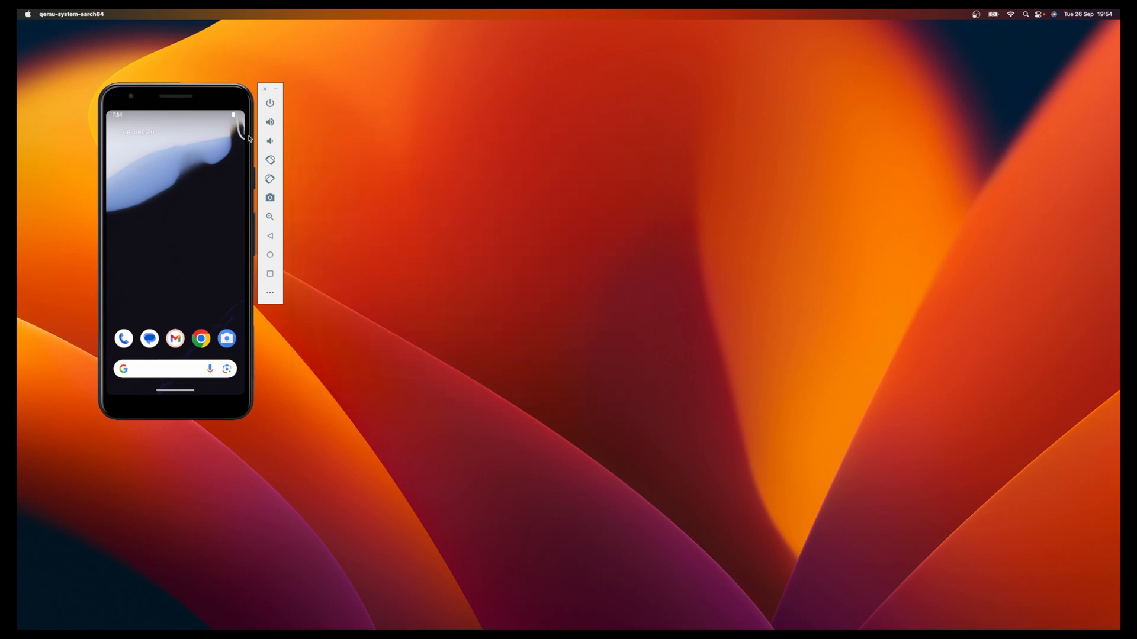